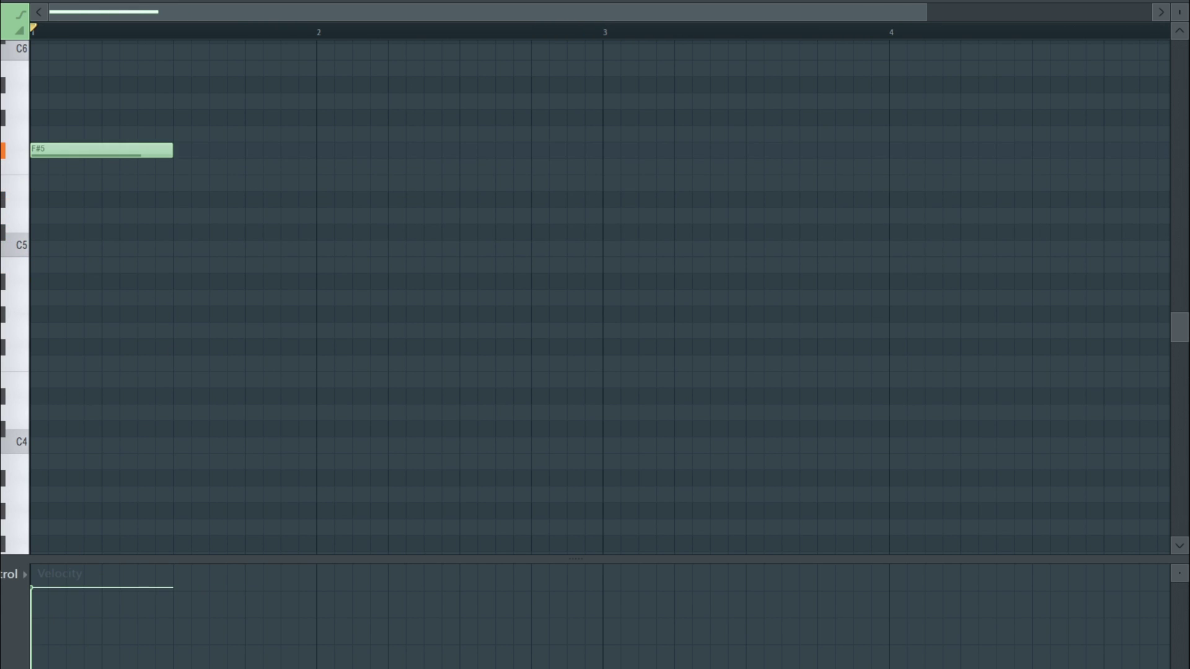
Step: Build the first half-bar chord from stacked C, D# and G notes at the start of bar 1 and play it
{"action": "left_click_drag", "start_coordinate": [177, 184], "coordinate": [13, 197]}
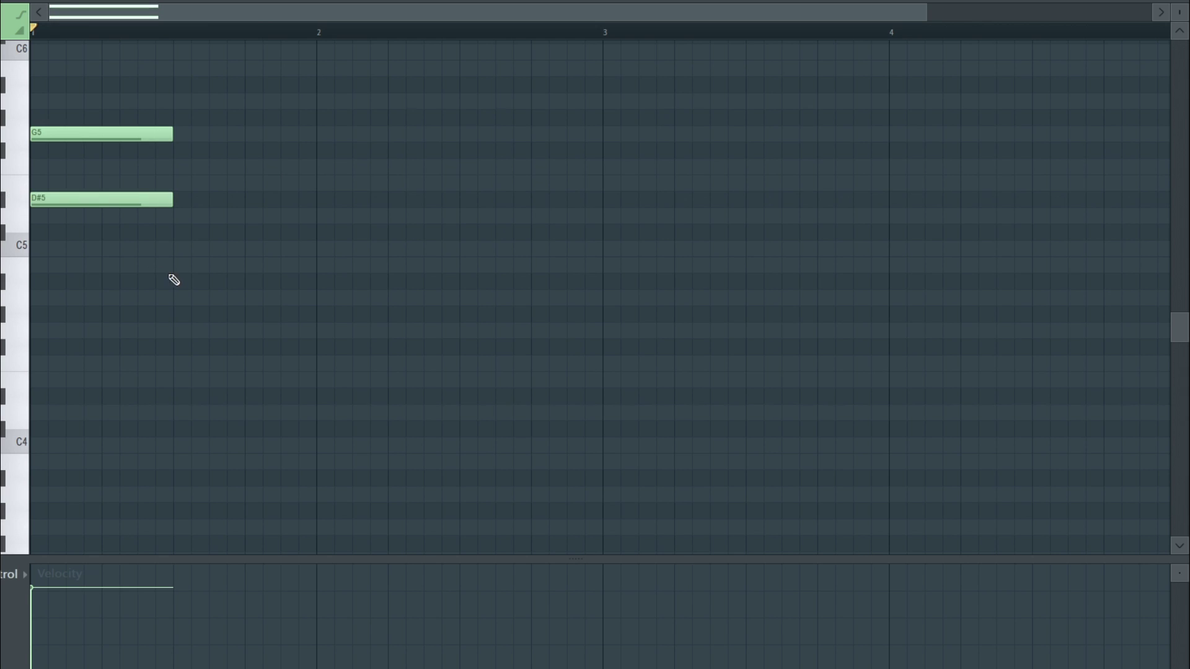
{"action": "left_click_drag", "start_coordinate": [124, 277], "coordinate": [124, 248]}
{"action": "key", "text": "space"}
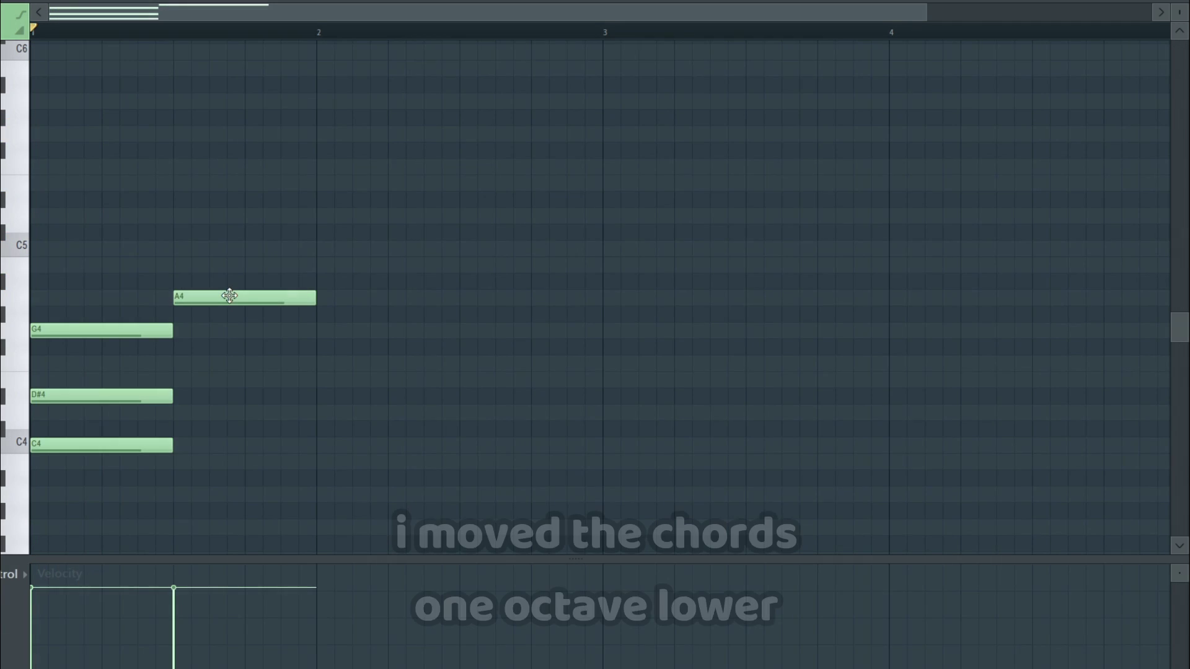
Step: Build the second half-bar chord from A#4, F4 and D4 in bar 1 and play it back
{"action": "left_click_drag", "start_coordinate": [229, 296], "coordinate": [228, 279]}
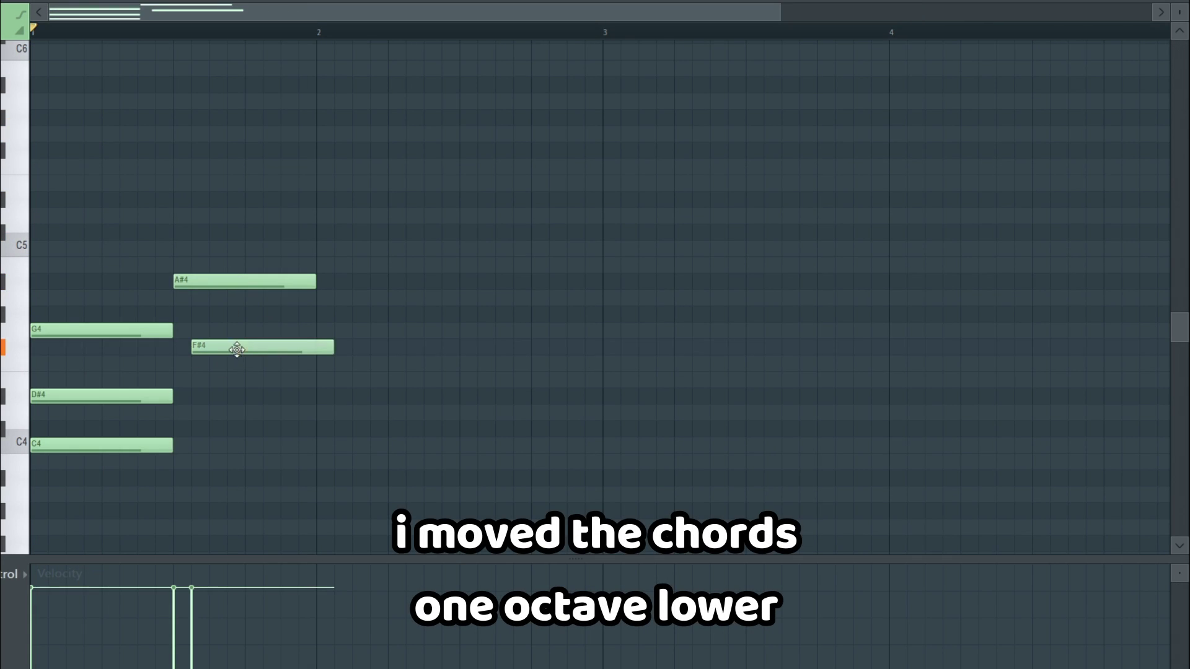
{"action": "left_click_drag", "start_coordinate": [237, 349], "coordinate": [220, 365]}
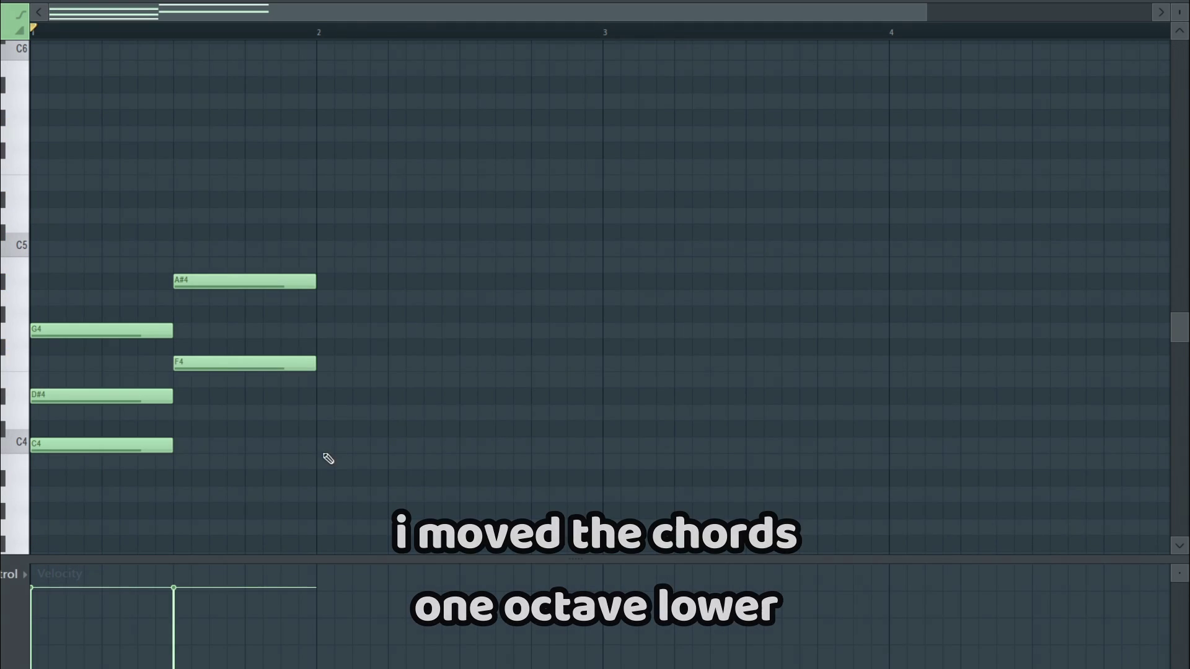
{"action": "left_click_drag", "start_coordinate": [189, 429], "coordinate": [161, 429]}
{"action": "key", "text": "space"}
Step: Add a third half-bar chord of D#4, G4 and A#4 at the start of bar 2 and audition it
{"action": "scroll", "coordinate": [658, 353], "scroll_direction": "down", "scroll_amount": 3}
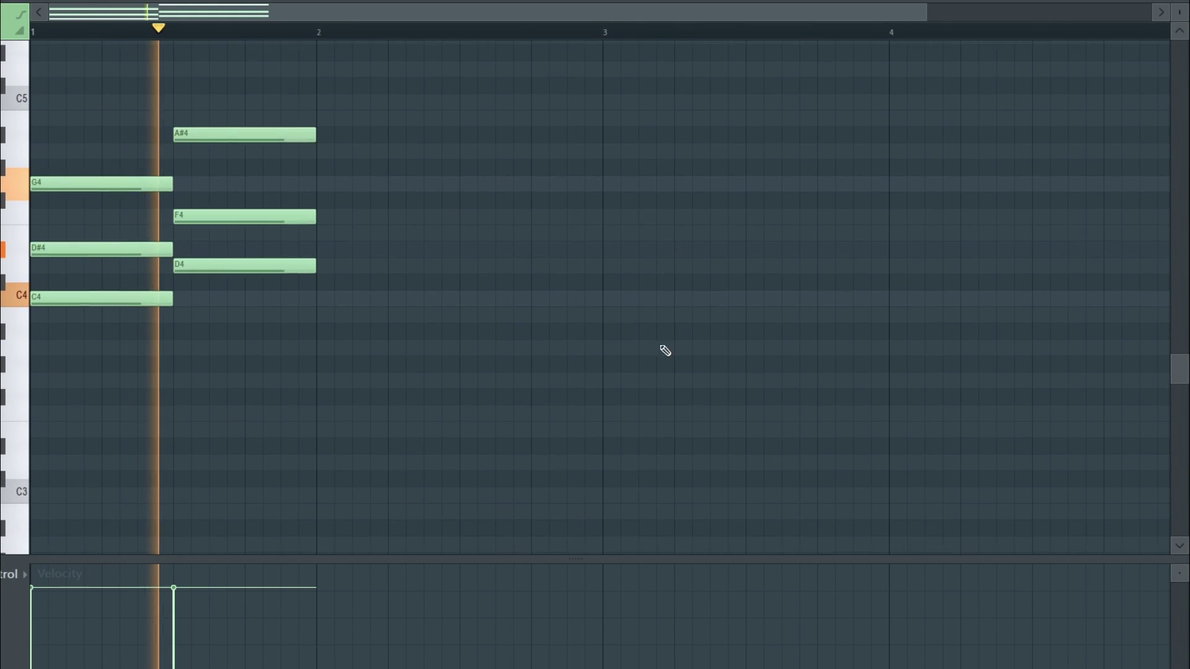
{"action": "left_click", "coordinate": [347, 312]}
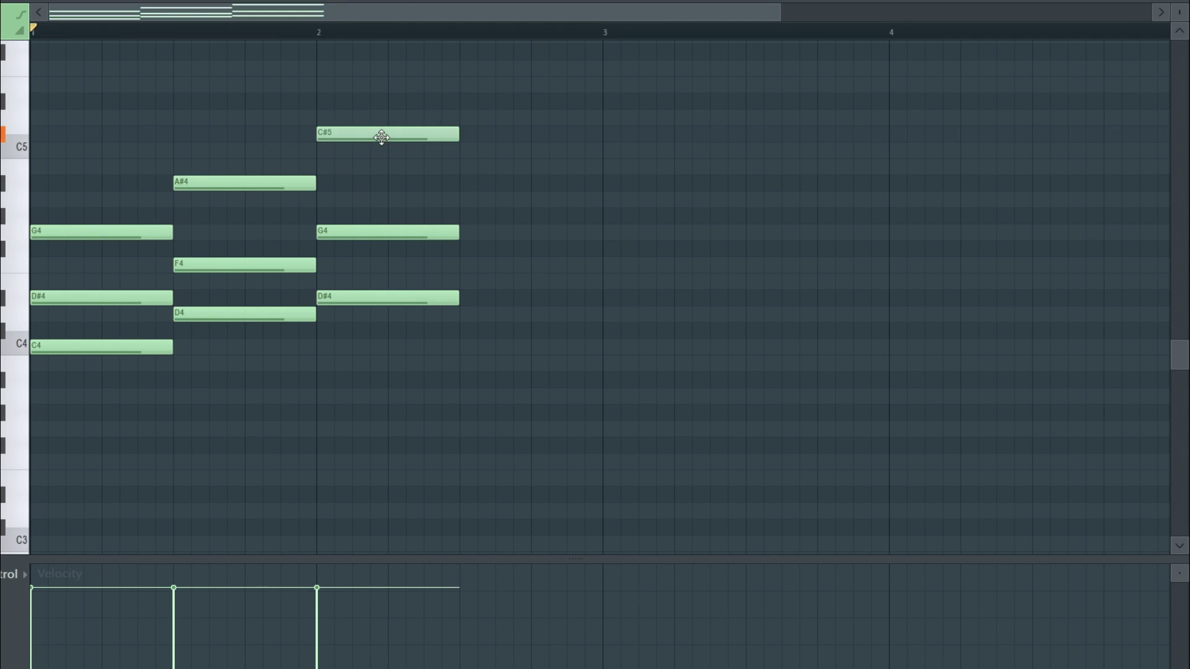
{"action": "left_click_drag", "start_coordinate": [381, 139], "coordinate": [383, 175]}
{"action": "key", "text": "space"}
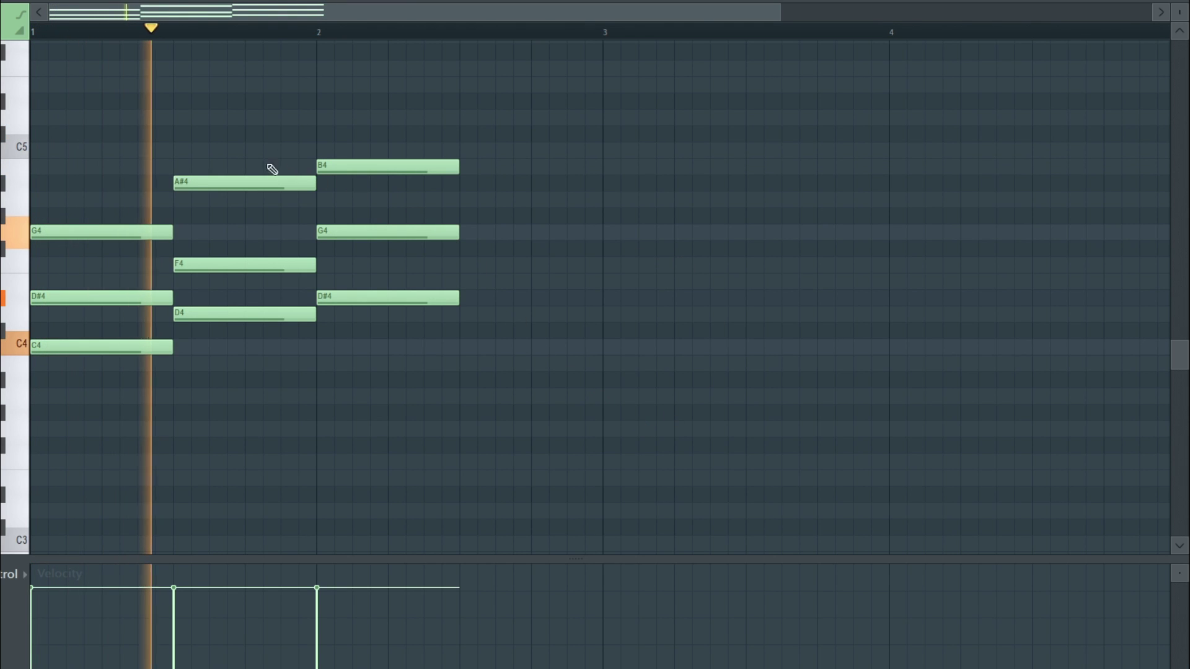
{"action": "left_click_drag", "start_coordinate": [223, 8], "coordinate": [295, 13]}
{"action": "key", "text": "space"}
{"action": "left_click_drag", "start_coordinate": [282, 174], "coordinate": [286, 199]}
{"action": "key", "text": "space"}
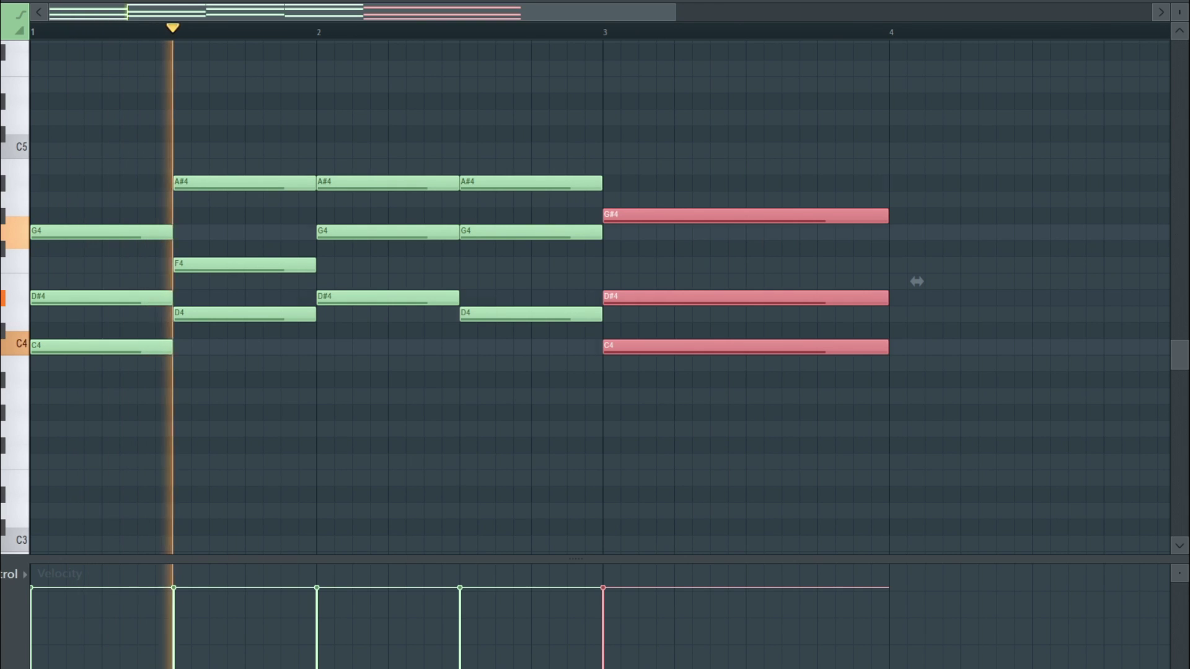
Step: Extend the C4, D#4 and G#4 chord in bar 3 to last through the end of bar 4
{"action": "key", "text": "ctrl+d"}
{"action": "left_click_drag", "start_coordinate": [471, 17], "coordinate": [590, 17]}
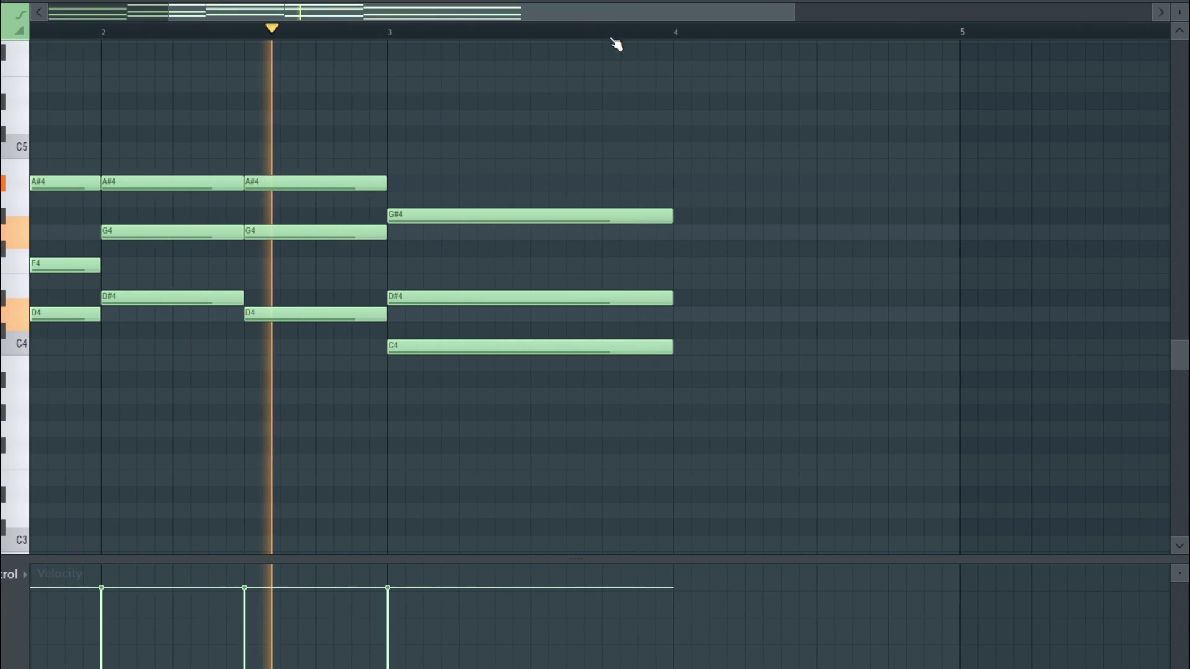
{"action": "key", "text": "space"}
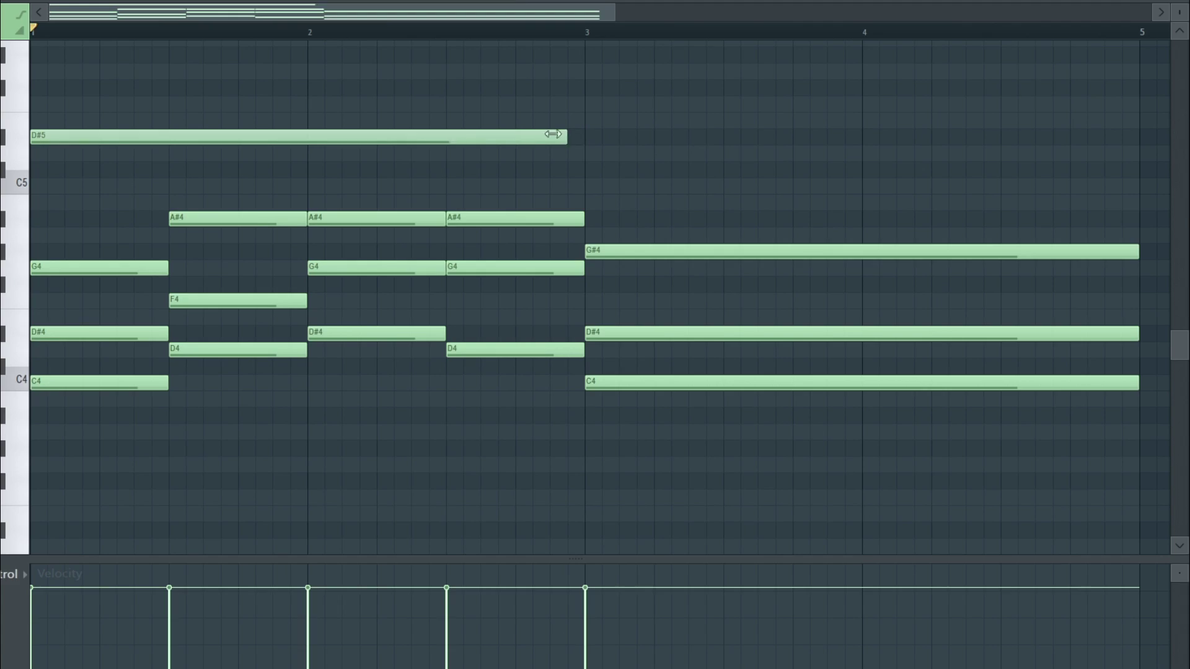
{"action": "left_click_drag", "start_coordinate": [564, 137], "coordinate": [170, 143]}
{"action": "key", "text": "space"}
Step: Place a half-bar D# melody note above the first chord and raise it one octave to D#6
{"action": "scroll", "coordinate": [244, 149], "scroll_direction": "up", "scroll_amount": 2}
{"action": "key", "text": "space"}
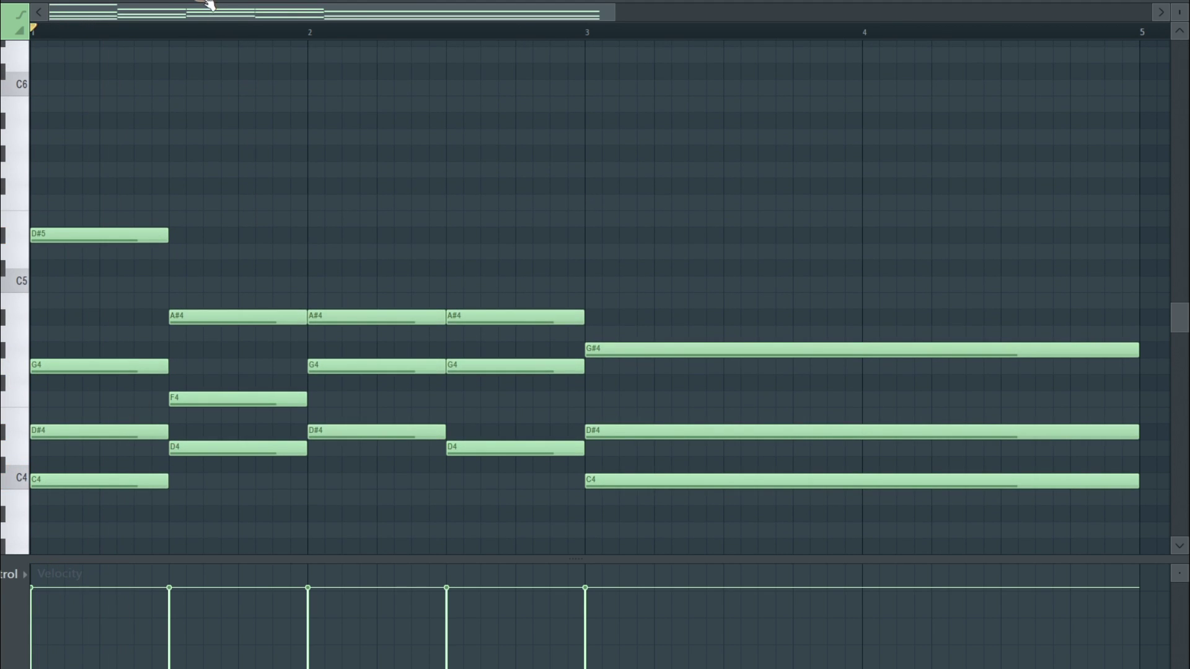
{"action": "key", "text": "ctrl+Up"}
{"action": "key", "text": "space"}
{"action": "scroll", "coordinate": [143, 204], "scroll_direction": "up", "scroll_amount": 4}
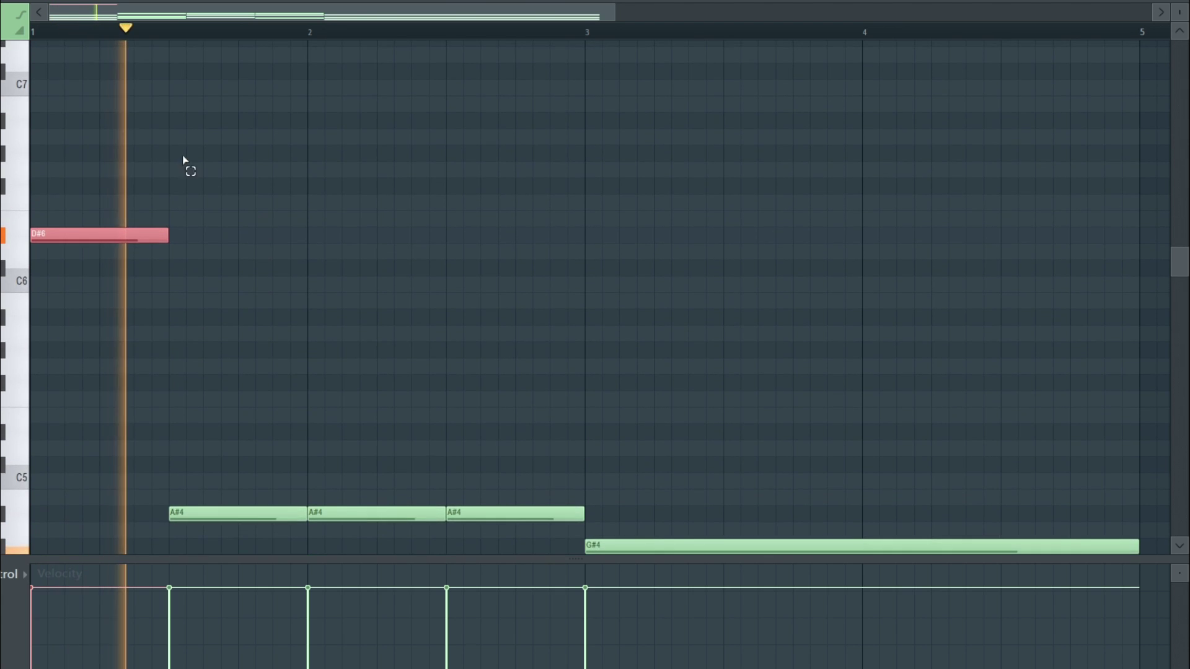
{"action": "key", "text": "space"}
{"action": "key", "text": "ctrl+d"}
Step: Add half-bar melody notes F6, G6 and D6 above the second, third and fourth chords
{"action": "key", "text": "space"}
{"action": "key", "text": "space"}
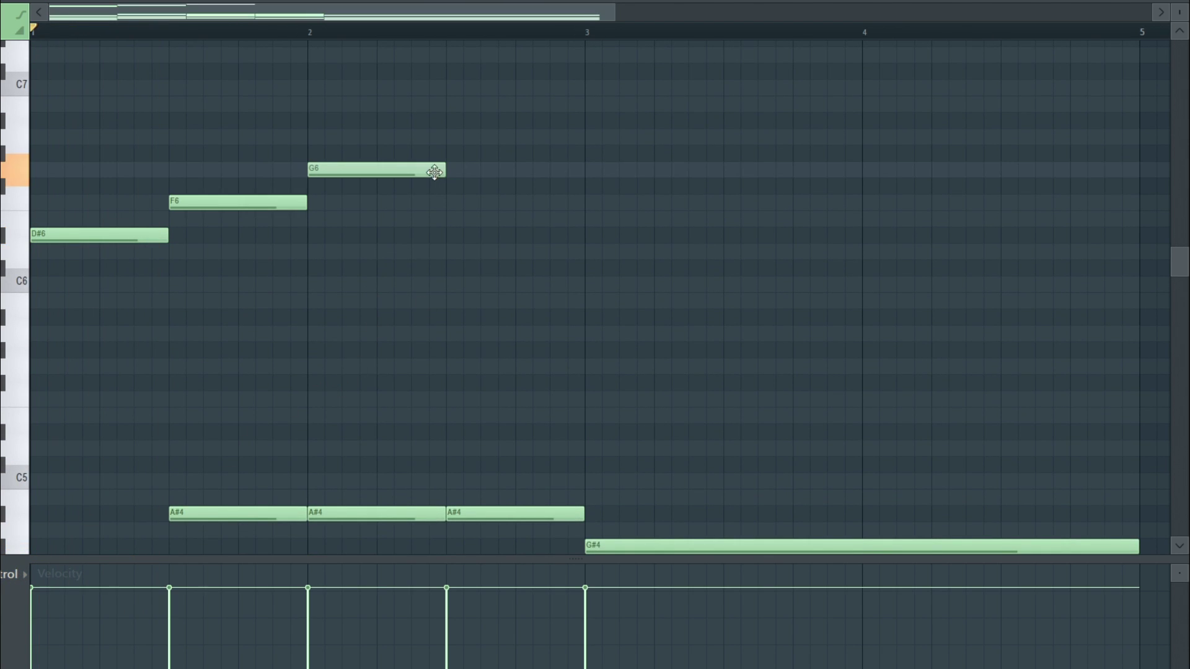
{"action": "key", "text": "space"}
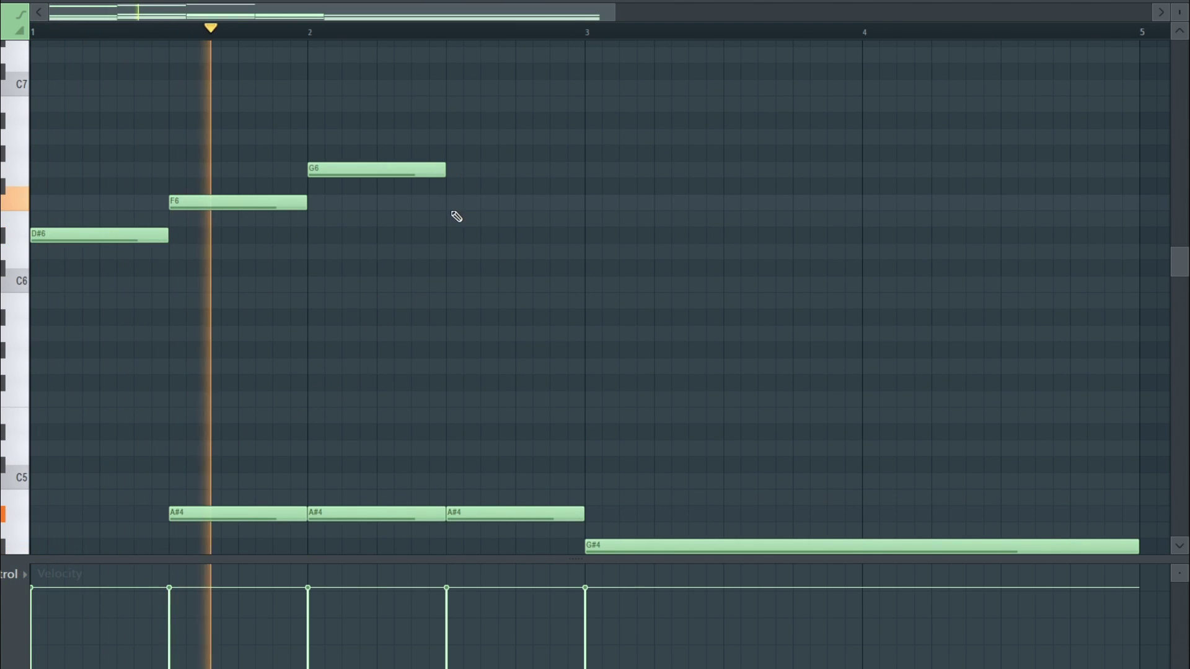
{"action": "left_click_drag", "start_coordinate": [481, 202], "coordinate": [483, 252]}
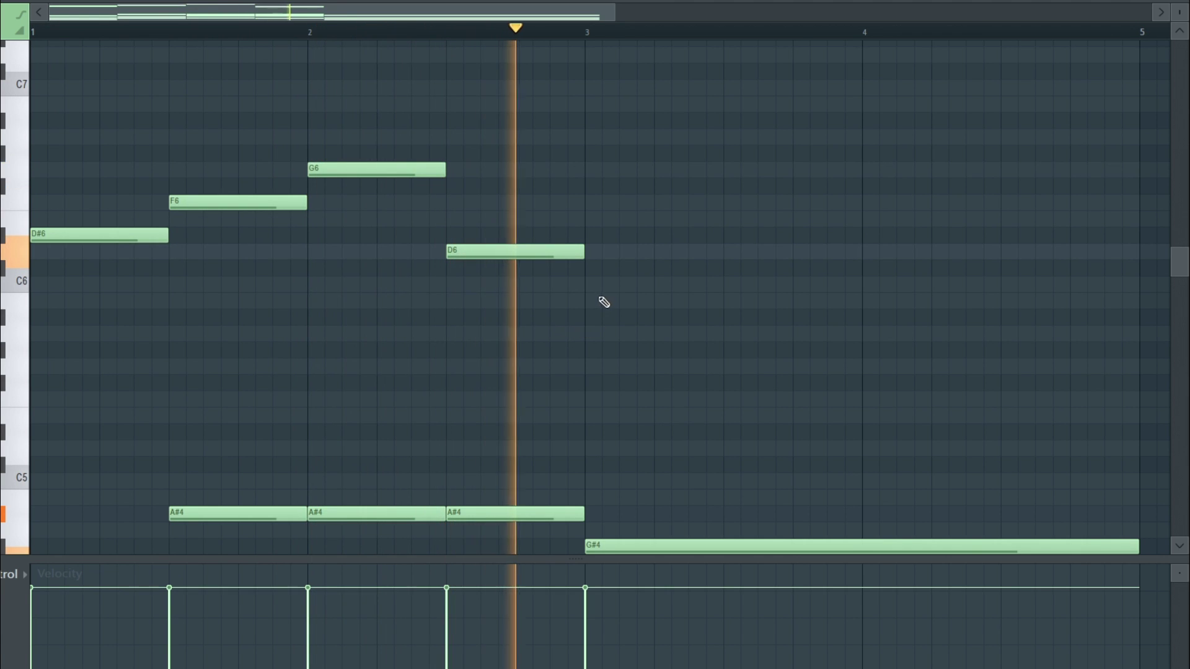
Step: Finish the melody over bars 3 and 4 with a long C6 followed by short D6, G#6, G6, F6 and D#6 notes
{"action": "mouse_move", "coordinate": [619, 300]}
{"action": "left_mouse_down"}
{"action": "mouse_move", "coordinate": [674, 279]}
{"action": "mouse_move", "coordinate": [1168, 284]}
{"action": "mouse_move", "coordinate": [1087, 285]}
{"action": "left_mouse_up"}
{"action": "key", "text": "space"}
{"action": "key", "text": "space"}
{"action": "scroll", "coordinate": [660, 230], "scroll_direction": "down", "scroll_amount": 3}
{"action": "scroll", "coordinate": [660, 229], "scroll_direction": "up", "scroll_amount": 2}
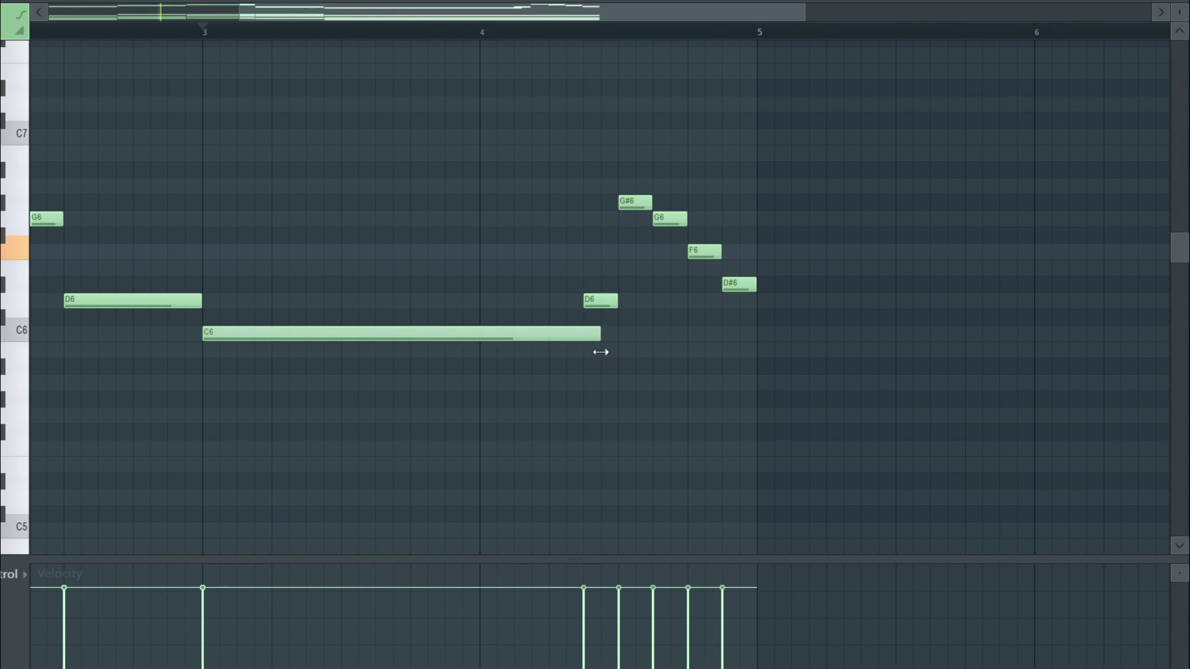
{"action": "key", "text": "space"}
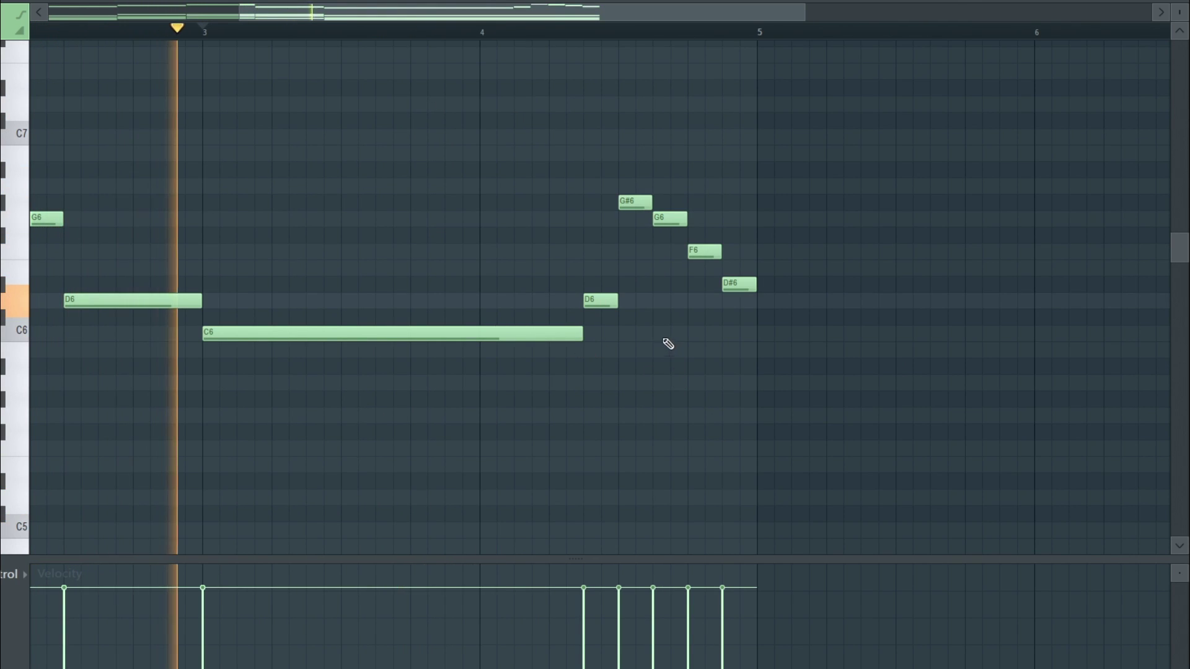
{"action": "scroll", "coordinate": [471, 45], "scroll_direction": "down", "scroll_amount": 3}
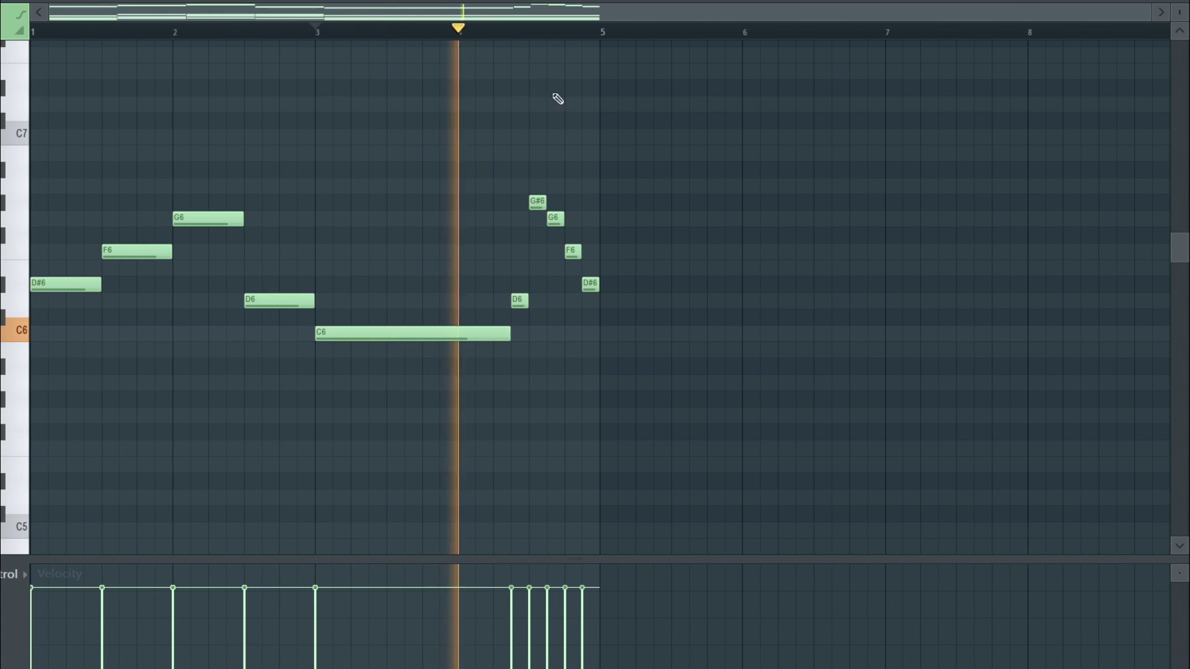
Step: Add a bass line of D#3, F3, G3, D3 and C3 beneath the chords and play it back
{"action": "scroll", "coordinate": [518, 29], "scroll_direction": "up", "scroll_amount": 4}
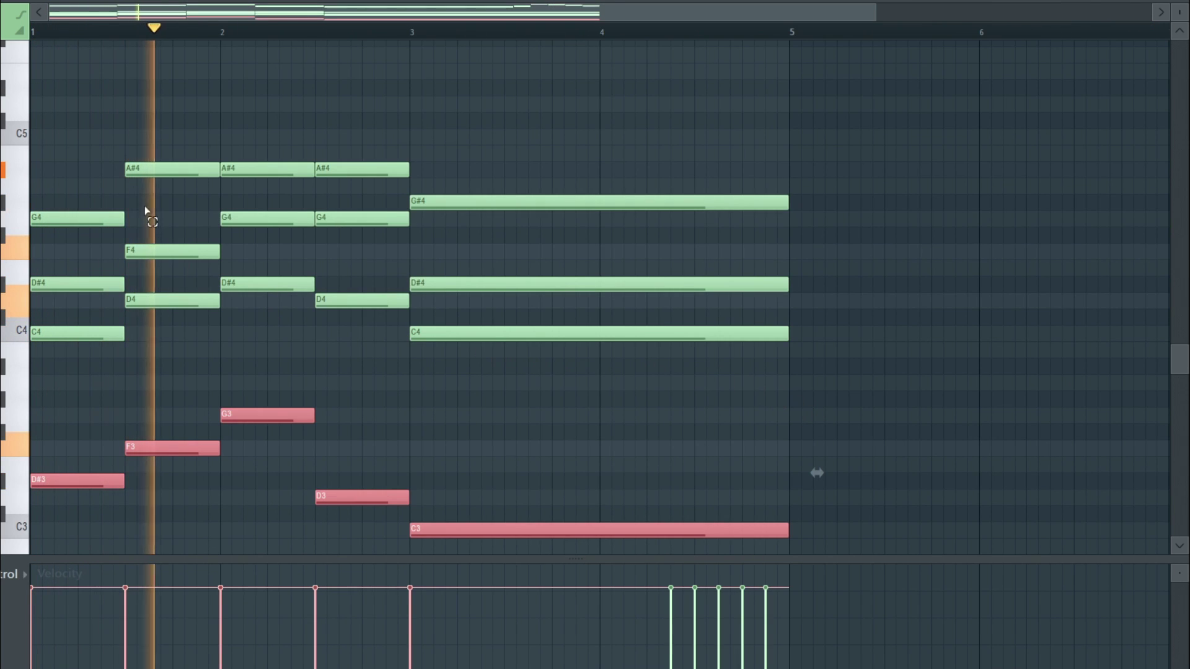
{"action": "key", "text": "space"}
{"action": "scroll", "coordinate": [250, 31], "scroll_direction": "up", "scroll_amount": 2}
{"action": "key", "text": "space"}
{"action": "key", "text": "space"}
{"action": "key", "text": "ctrl+d"}
{"action": "key", "text": "space"}
{"action": "key", "text": "space"}
{"action": "scroll", "coordinate": [197, 143], "scroll_direction": "up", "scroll_amount": 2}
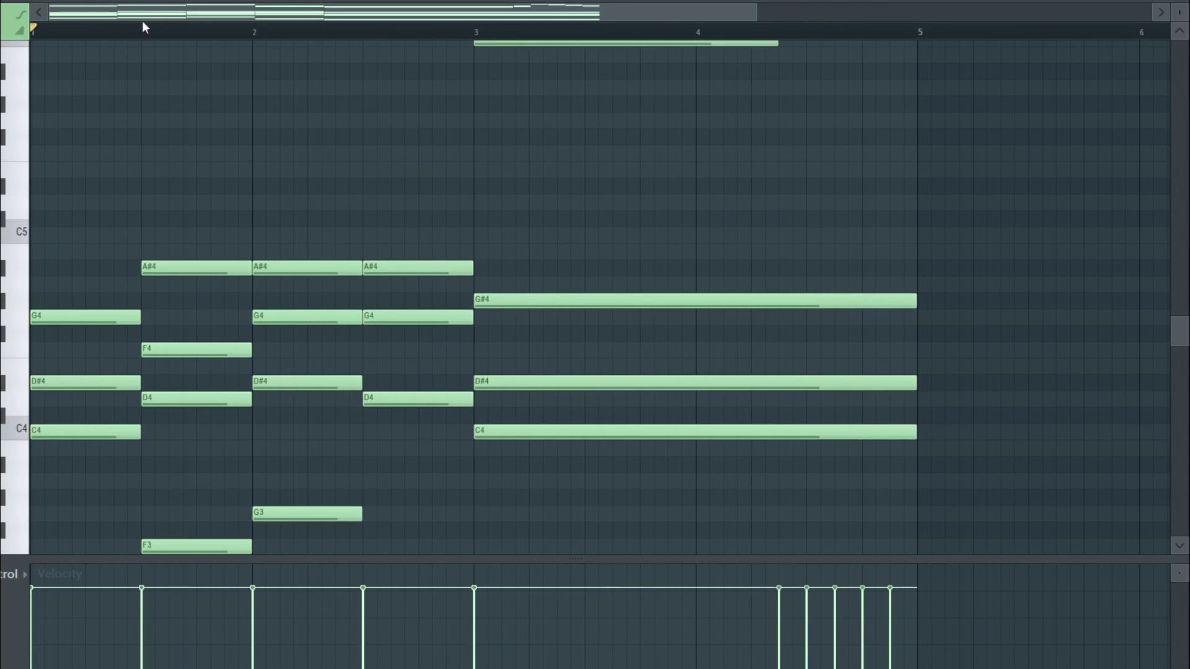
Step: Raise the bass note under the first chord to G3 and audition it
{"action": "scroll", "coordinate": [151, 33], "scroll_direction": "up", "scroll_amount": 1}
{"action": "scroll", "coordinate": [207, 146], "scroll_direction": "up", "scroll_amount": 5}
{"action": "scroll", "coordinate": [213, 152], "scroll_direction": "down", "scroll_amount": 7}
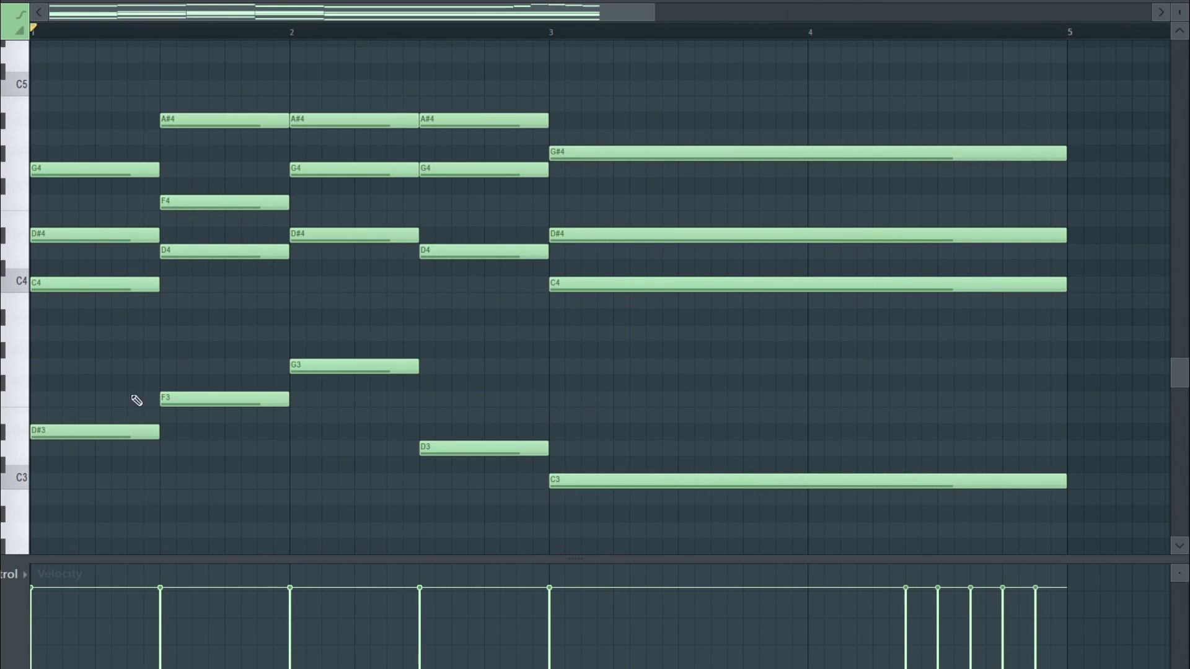
{"action": "left_click_drag", "start_coordinate": [85, 427], "coordinate": [85, 383]}
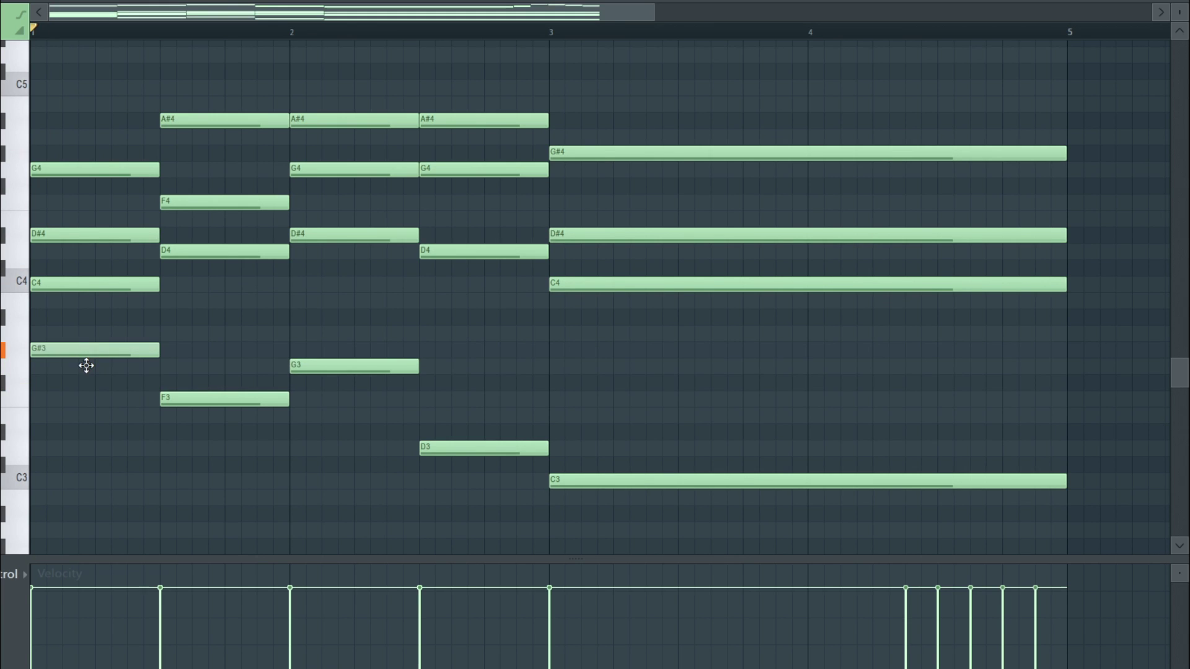
{"action": "key", "text": "space"}
{"action": "key", "text": "space"}
{"action": "key", "text": "space"}
Step: Try G#3 as the bass note under the second chord and audition it
{"action": "key", "text": "space"}
{"action": "scroll", "coordinate": [205, 34], "scroll_direction": "up", "scroll_amount": 3}
{"action": "key", "text": "space"}
{"action": "key", "text": "space"}
{"action": "left_click_drag", "start_coordinate": [205, 400], "coordinate": [200, 338]}
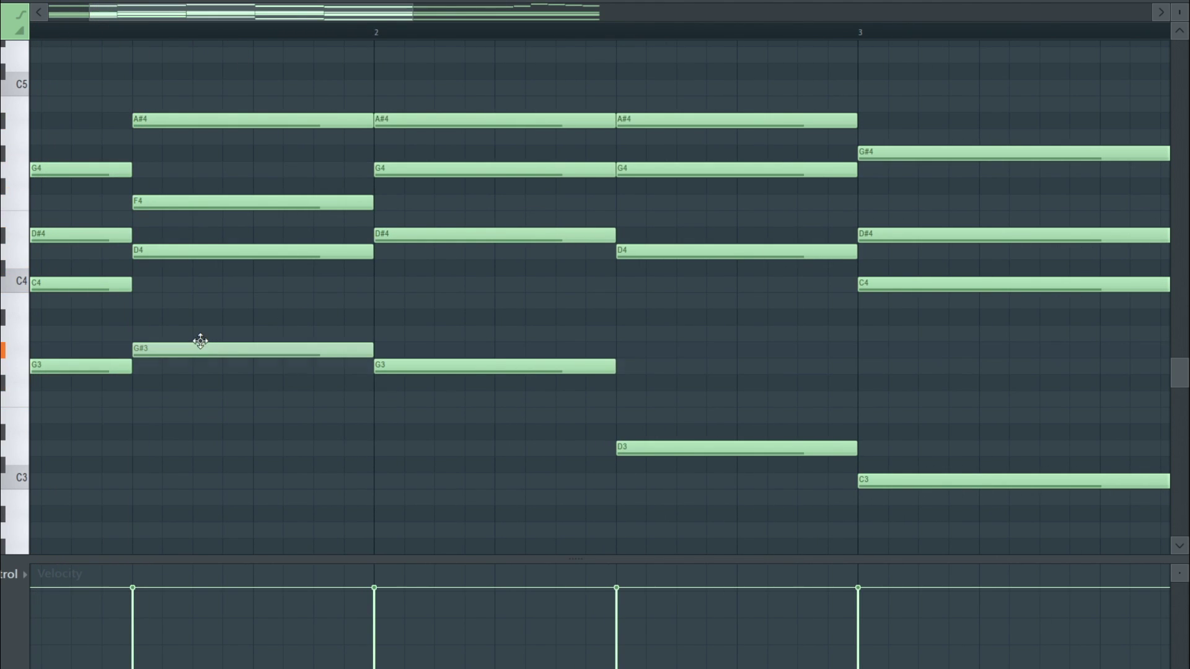
{"action": "key", "text": "space"}
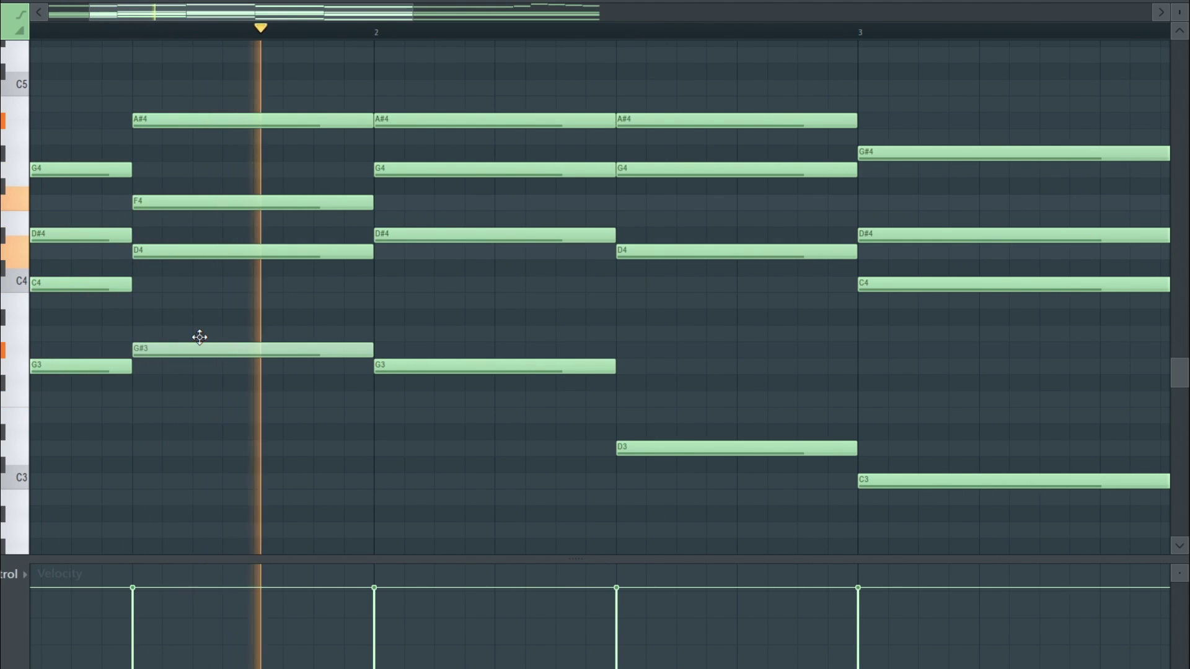
{"action": "key", "text": "space"}
{"action": "left_click_drag", "start_coordinate": [200, 337], "coordinate": [204, 397]}
{"action": "key", "text": "space"}
Step: Move the bass note under the second chord up to A#3
{"action": "scroll", "coordinate": [391, 252], "scroll_direction": "down", "scroll_amount": 3}
{"action": "left_click_drag", "start_coordinate": [248, 12], "coordinate": [207, 27]}
{"action": "left_click_drag", "start_coordinate": [324, 245], "coordinate": [322, 183]}
{"action": "scroll", "coordinate": [623, 345], "scroll_direction": "up", "scroll_amount": 3}
{"action": "mouse_move", "coordinate": [426, 332]}
{"action": "left_mouse_down"}
{"action": "mouse_move", "coordinate": [425, 303]}
{"action": "mouse_move", "coordinate": [424, 318]}
{"action": "left_mouse_up"}
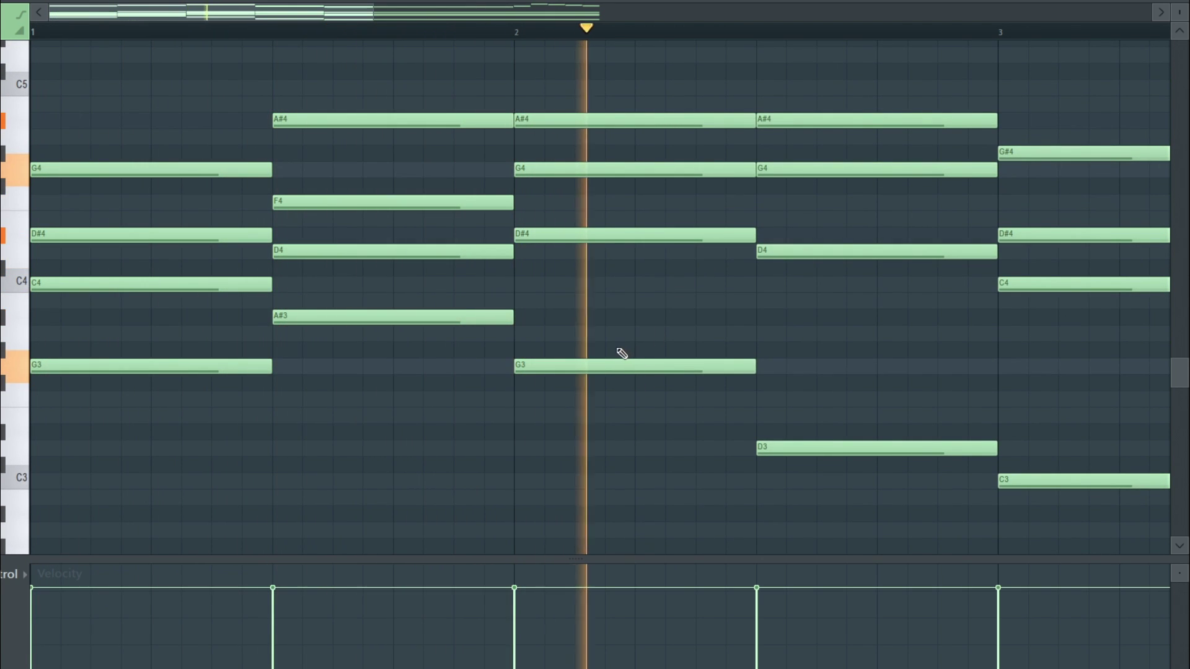
Step: Play back the whole progression with its melody and bass notes
{"action": "scroll", "coordinate": [570, 32], "scroll_direction": "down", "scroll_amount": 2}
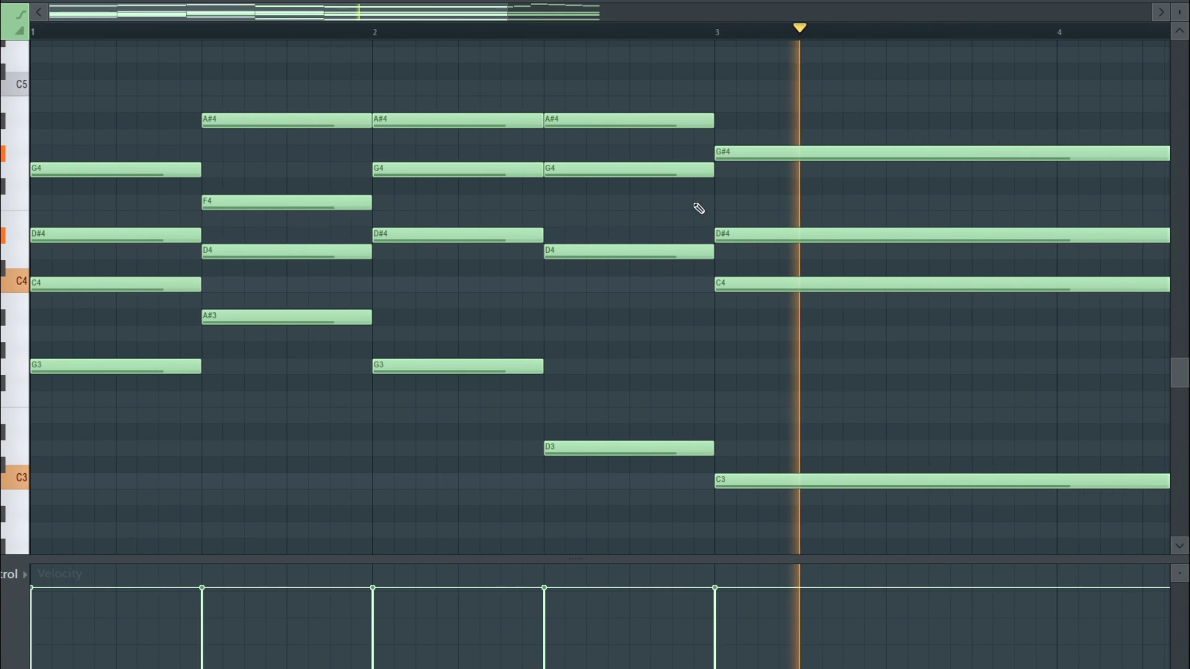
{"action": "key", "text": "space"}
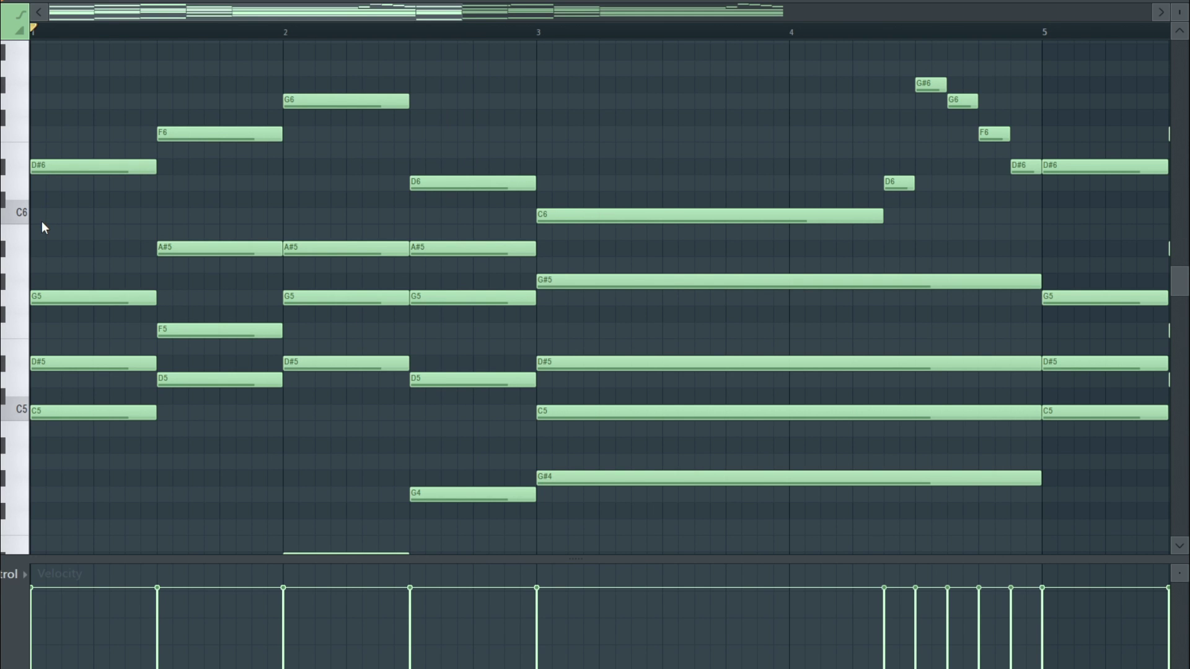
{"action": "key", "text": "space"}
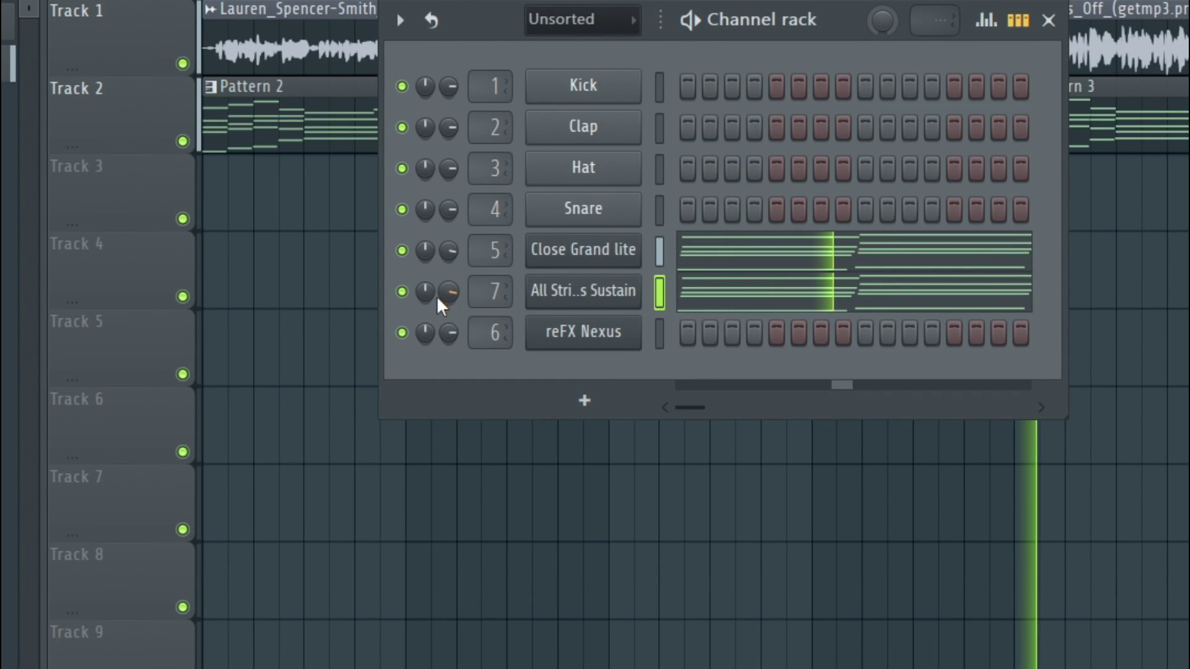
Step: Lower the volume of the strings sustain channel
{"action": "left_click_drag", "start_coordinate": [453, 282], "coordinate": [447, 295]}
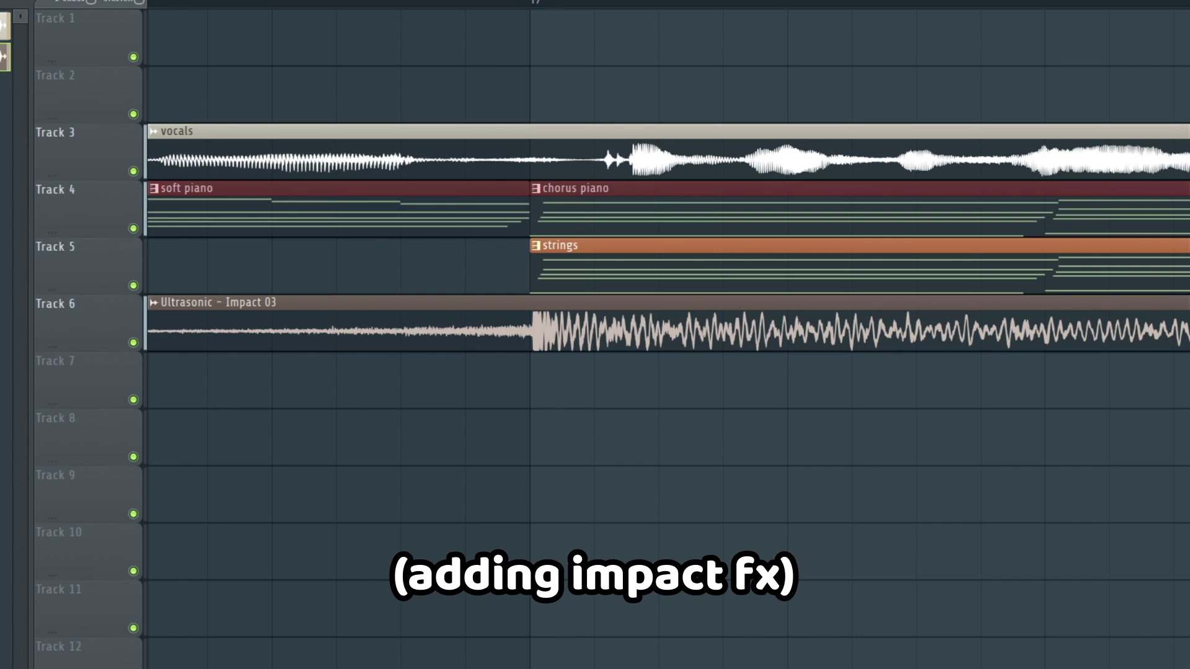
Step: Open the sample settings of the Ultrasonic - Impact 03 clip
{"action": "double_click", "coordinate": [594, 339]}
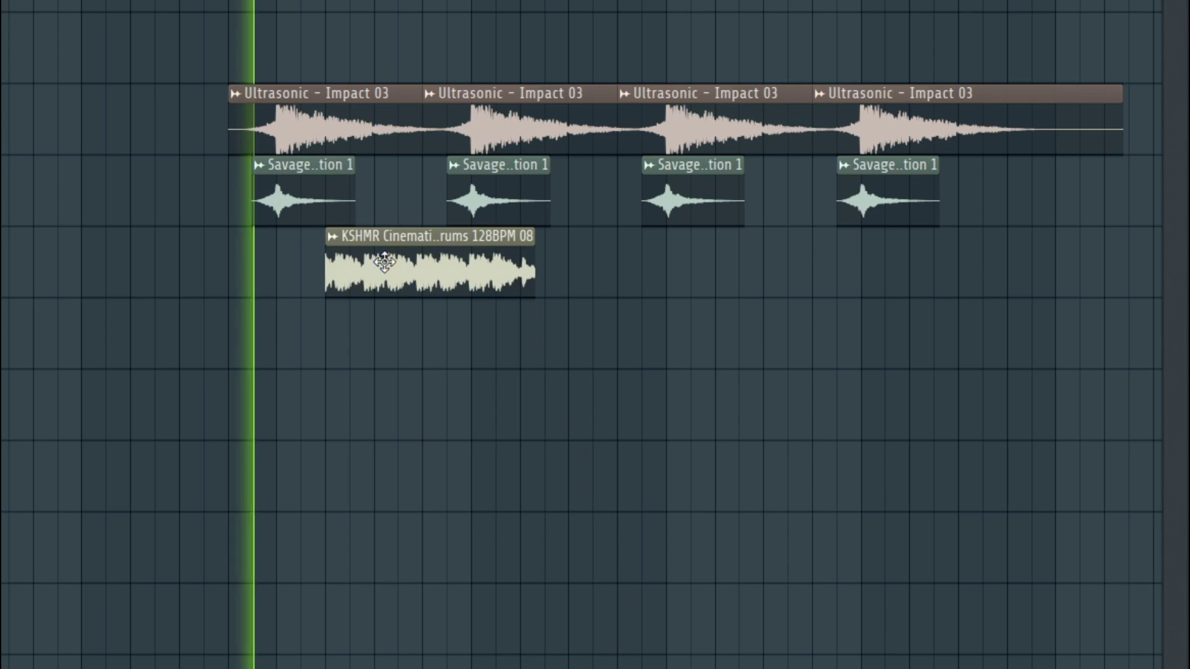
Step: Align the KSHMR Cinematic Drums 128BPM 08 clip with the first impact hit and time-stretch it to end at the third hit
{"action": "left_click_drag", "start_coordinate": [379, 260], "coordinate": [341, 252]}
{"action": "double_click", "coordinate": [404, 268]}
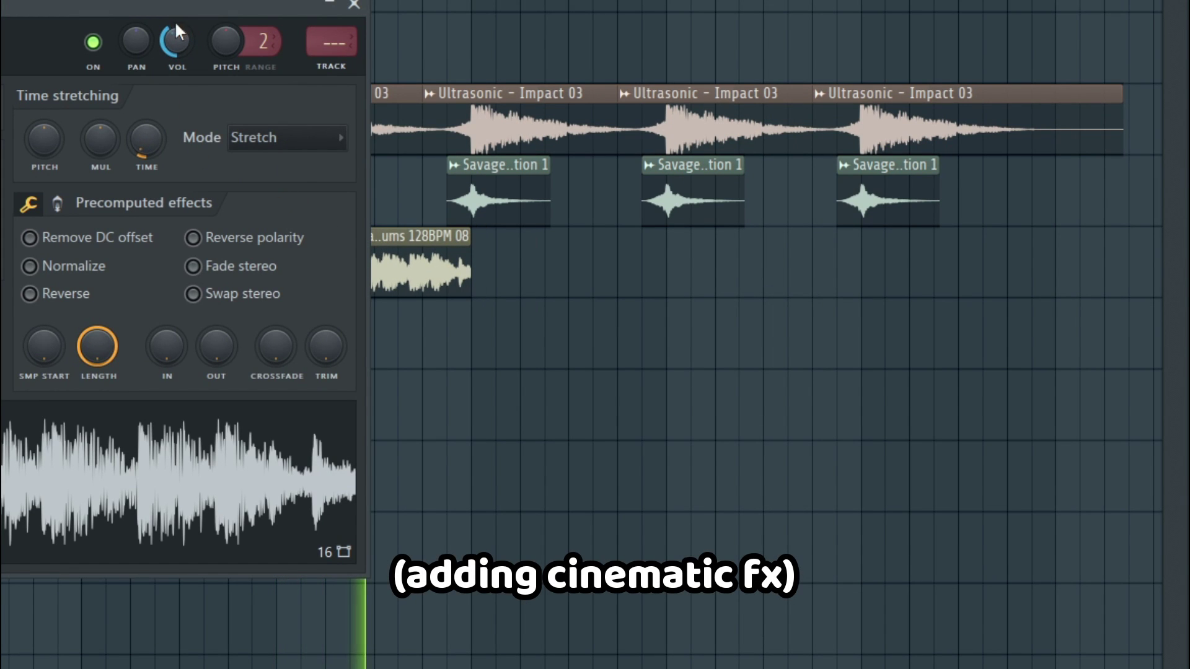
{"action": "left_click_drag", "start_coordinate": [175, 24], "coordinate": [175, 41]}
{"action": "left_click_drag", "start_coordinate": [146, 139], "coordinate": [146, 112]}
Step: Raise the cinematic drums sample's volume and place a second copy directly after the first clip
{"action": "left_click_drag", "start_coordinate": [177, 41], "coordinate": [176, 23]}
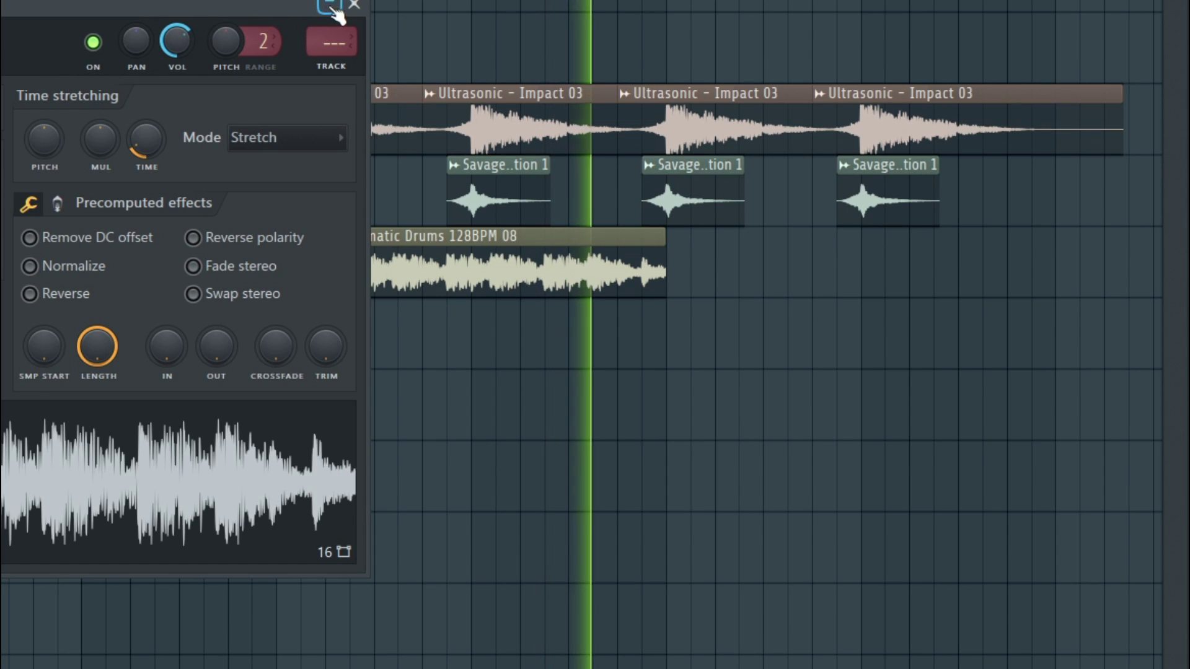
{"action": "left_click", "coordinate": [353, 5]}
{"action": "left_click", "coordinate": [681, 266]}
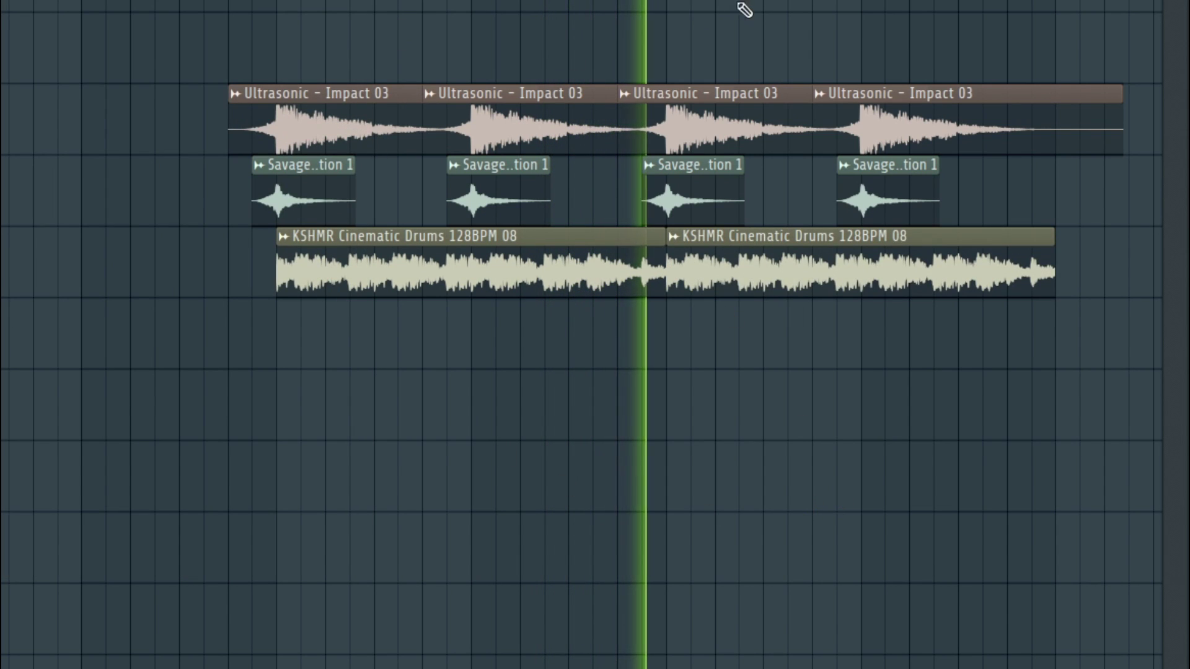
Step: Pick out the lowest note of every chord, C, D, D#, G and G#, as a separate bass part and play it
{"action": "left_click_drag", "start_coordinate": [106, 258], "coordinate": [540, 361]}
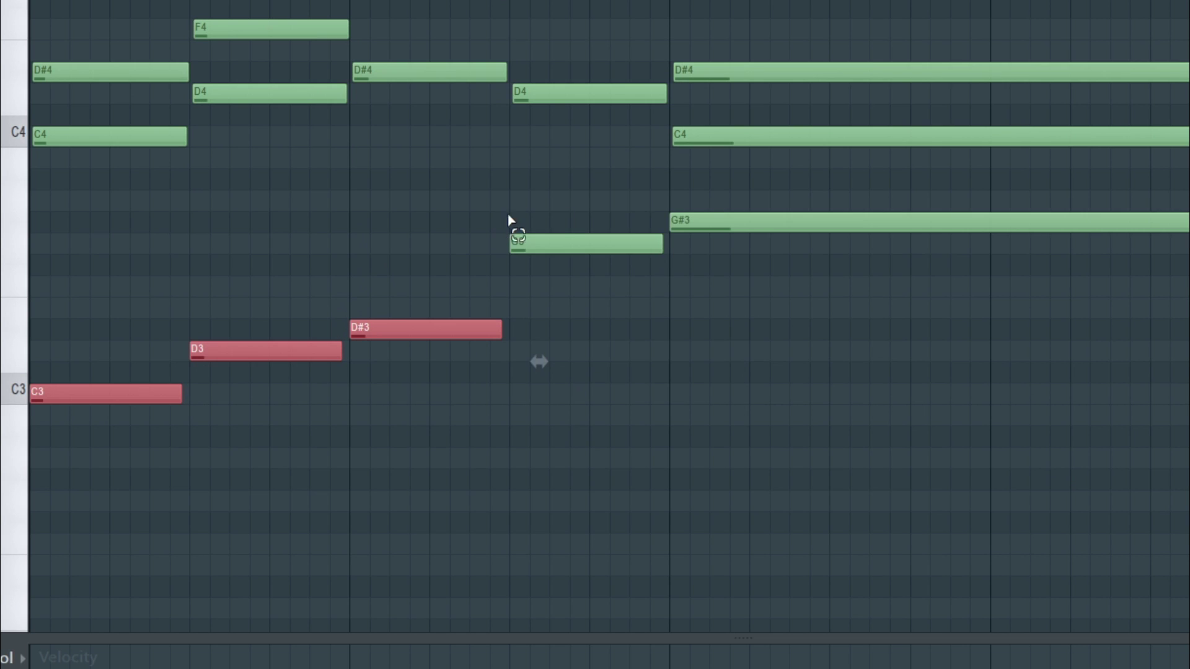
{"action": "left_click_drag", "start_coordinate": [569, 229], "coordinate": [1019, 357]}
{"action": "scroll", "coordinate": [905, 362], "scroll_direction": "right", "scroll_amount": 3}
{"action": "left_click_drag", "start_coordinate": [830, 253], "coordinate": [1084, 403]}
{"action": "scroll", "coordinate": [576, 306], "scroll_direction": "right", "scroll_amount": 5}
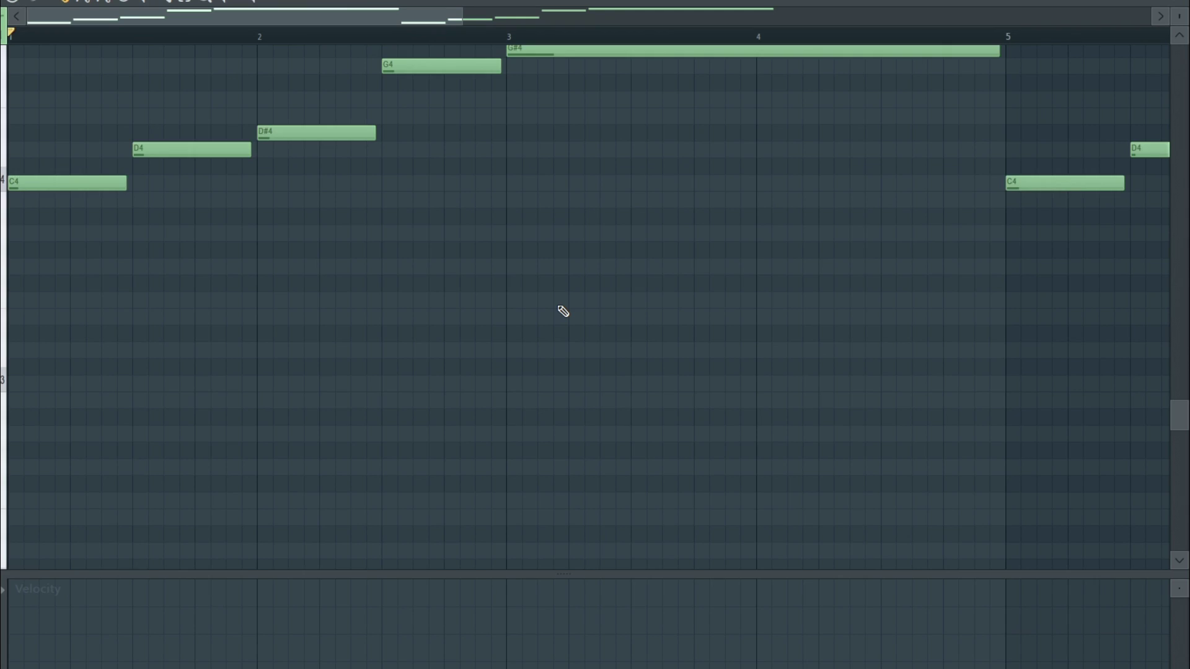
{"action": "scroll", "coordinate": [558, 319], "scroll_direction": "up", "scroll_amount": 3}
{"action": "key", "text": "space"}
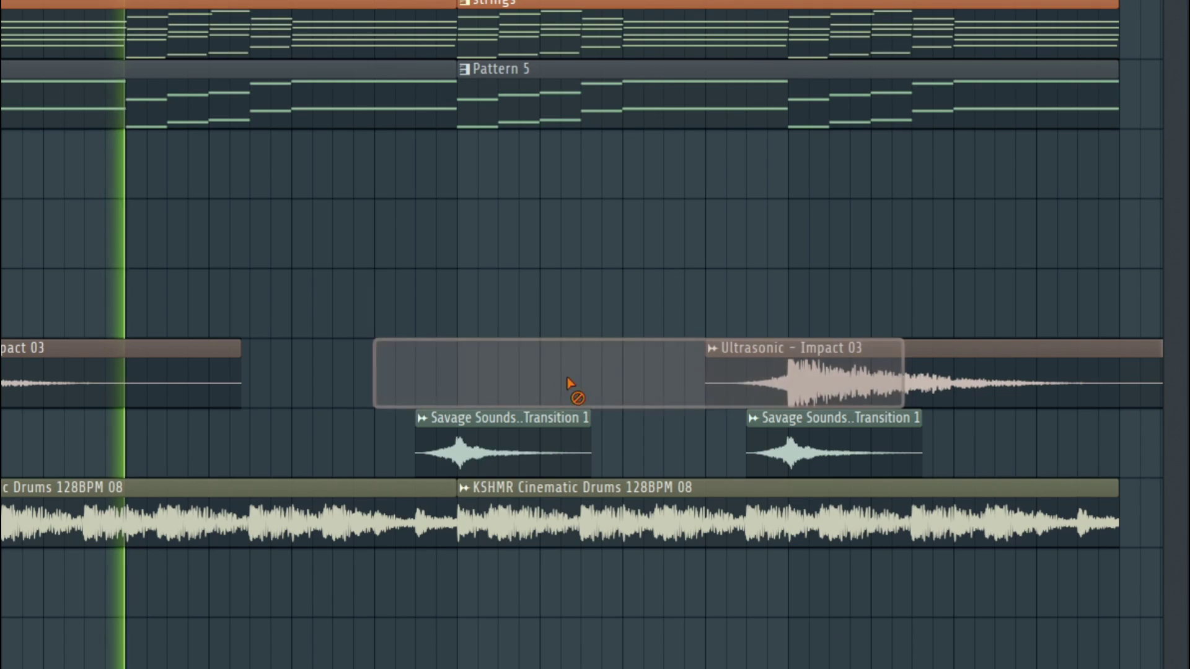
{"action": "left_click_drag", "start_coordinate": [571, 394], "coordinate": [839, 450]}
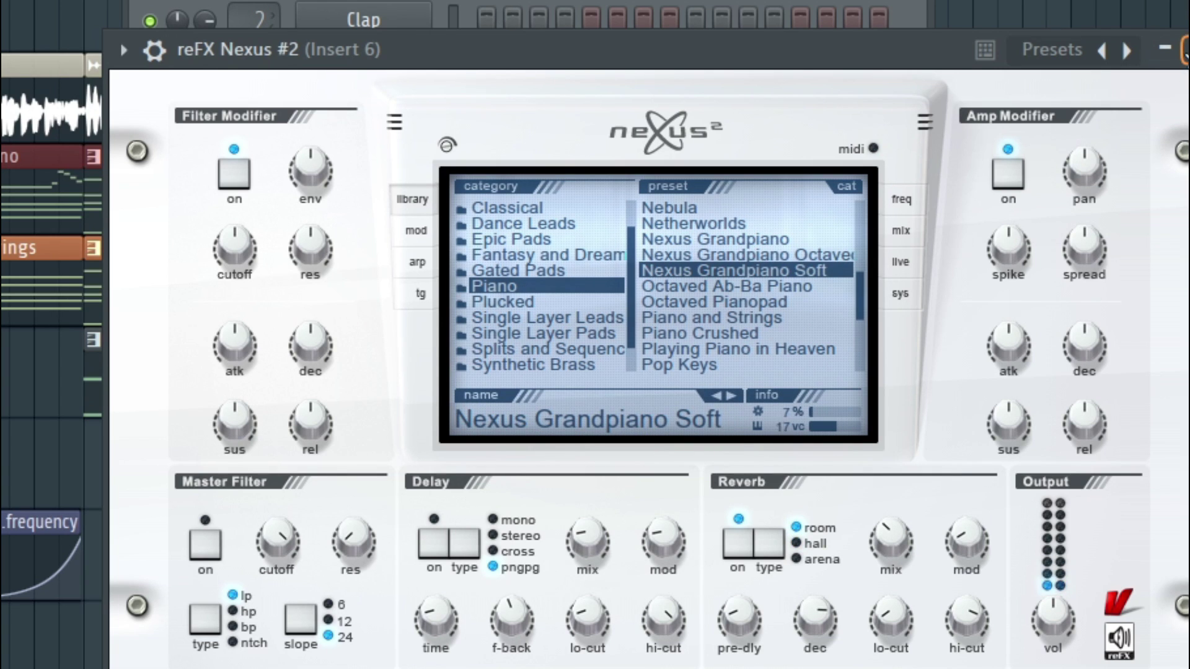
Step: Load the Nexus Grandpiano Soft preset from the Piano category in the first reFX Nexus channel
{"action": "left_click", "coordinate": [1183, 50]}
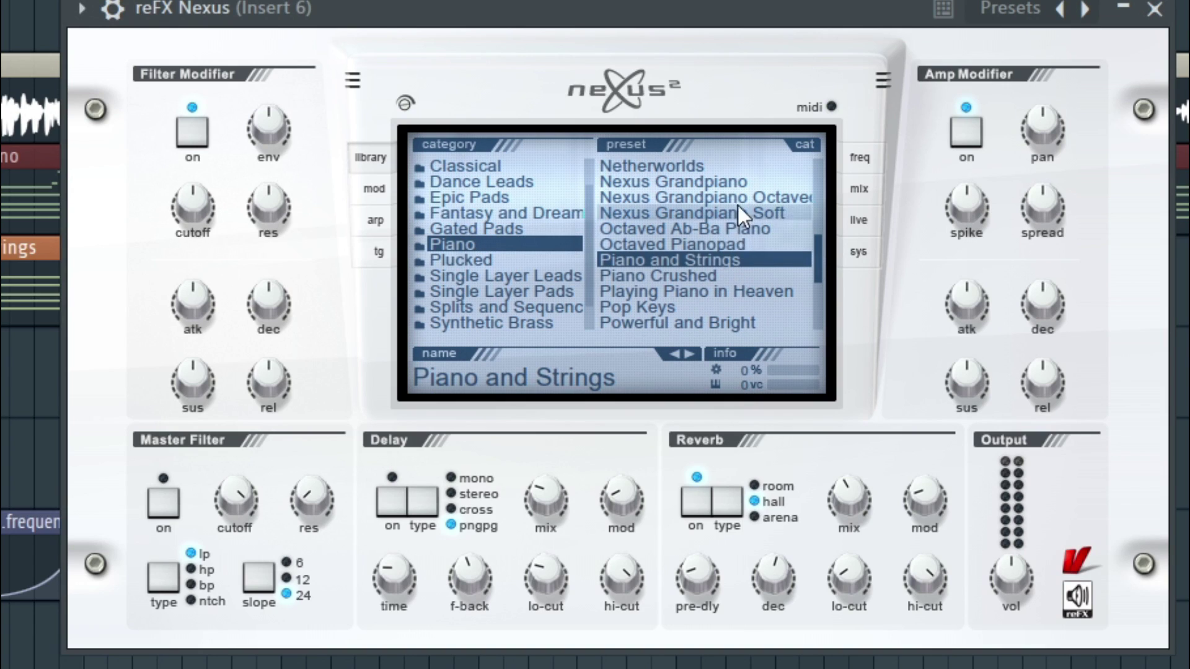
{"action": "left_click", "coordinate": [741, 205]}
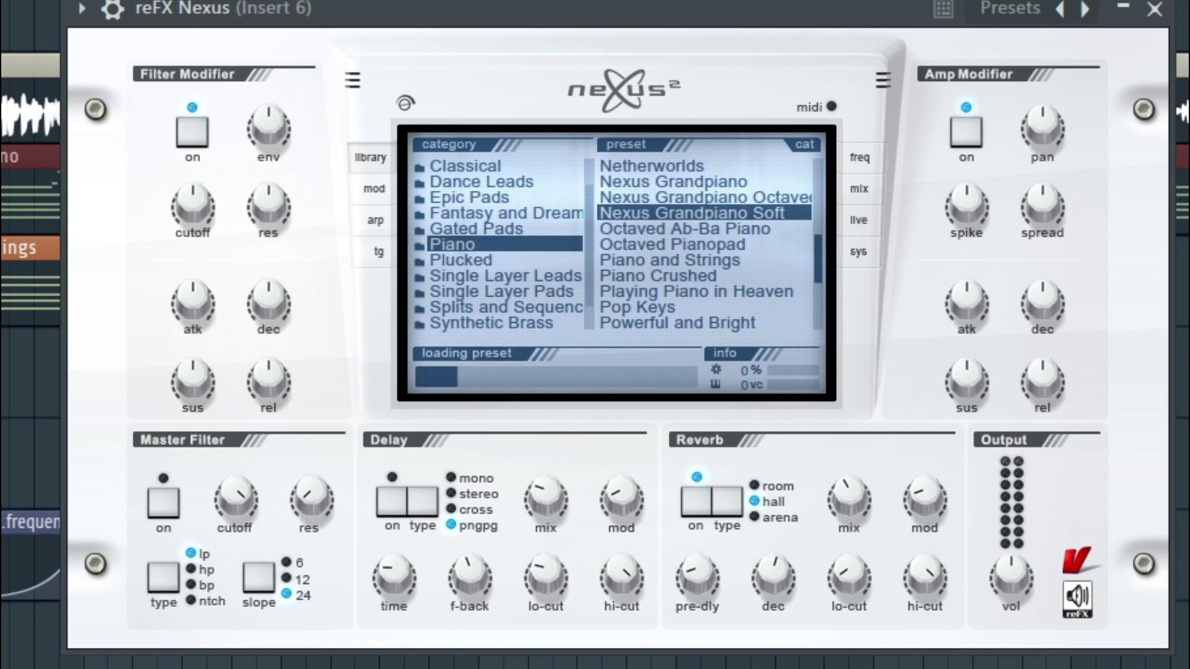